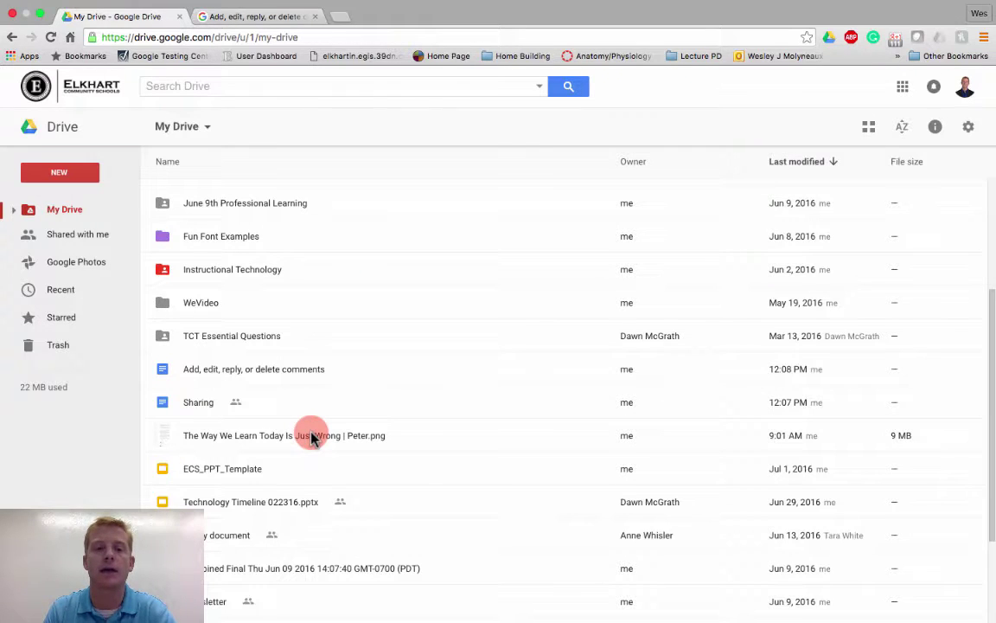
Step: Open "Add, edit, reply, or delete comments" and comment "what did you mean by this?" on the first instruction under "Add a comment"
{"action": "double_click", "coordinate": [270, 372]}
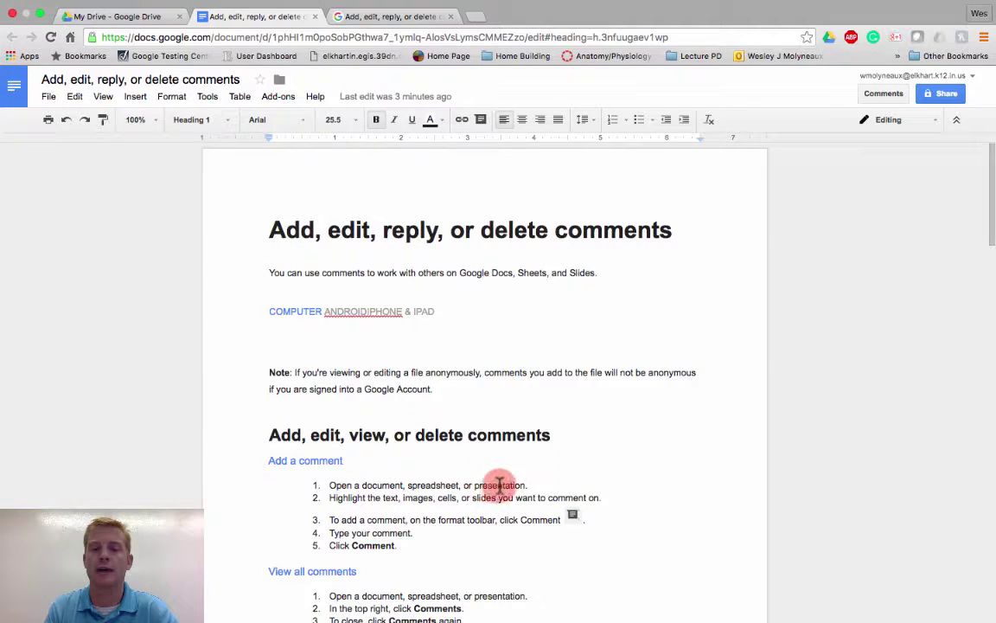
{"action": "left_click_drag", "start_coordinate": [534, 482], "coordinate": [331, 483]}
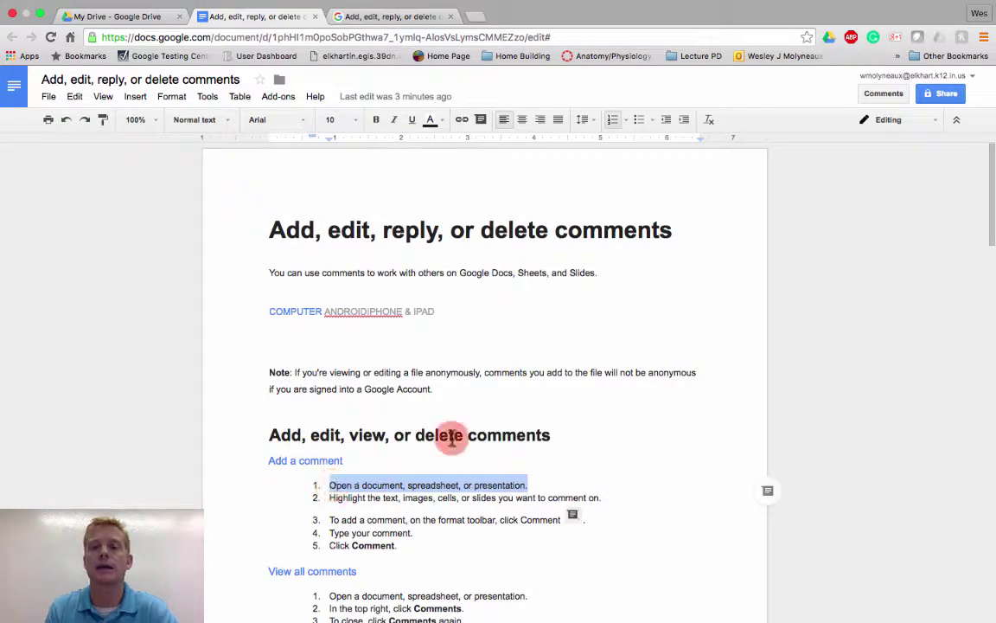
{"action": "left_click", "coordinate": [769, 499]}
{"action": "type", "text": "w"}
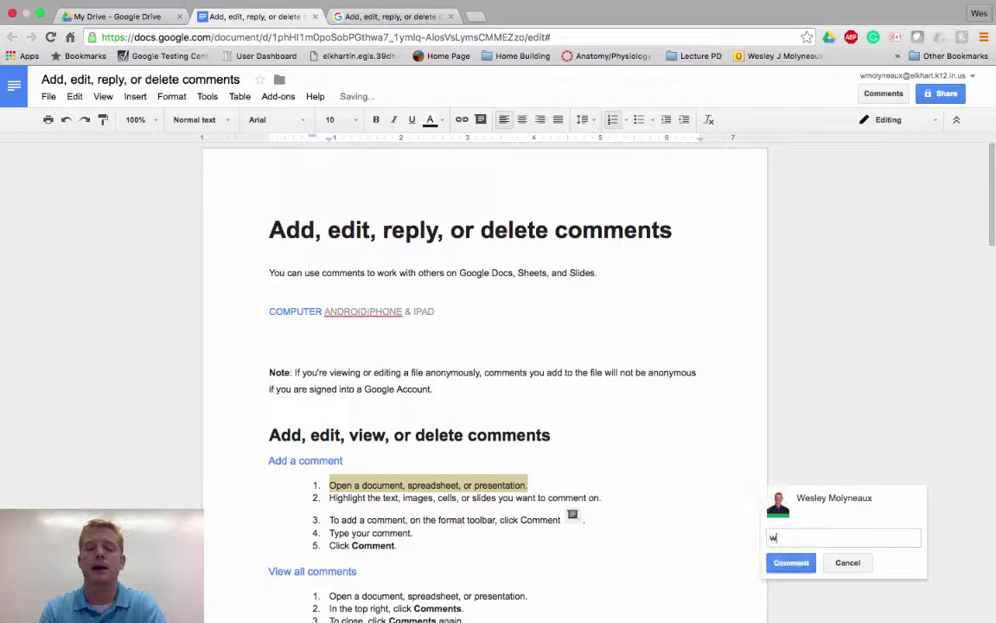
{"action": "type", "text": "hat did you me"}
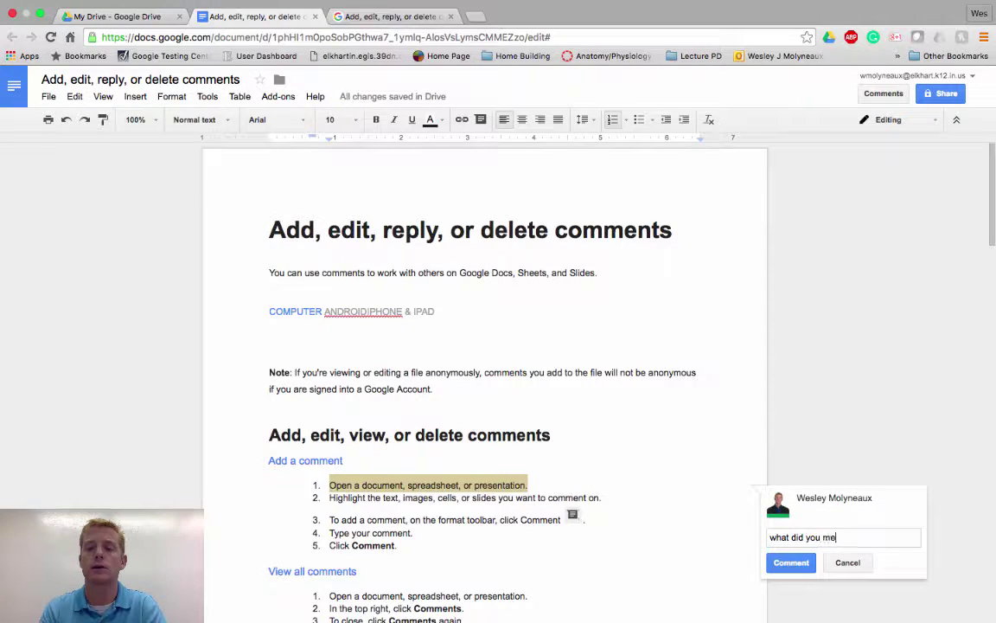
{"action": "type", "text": "an byt t"}
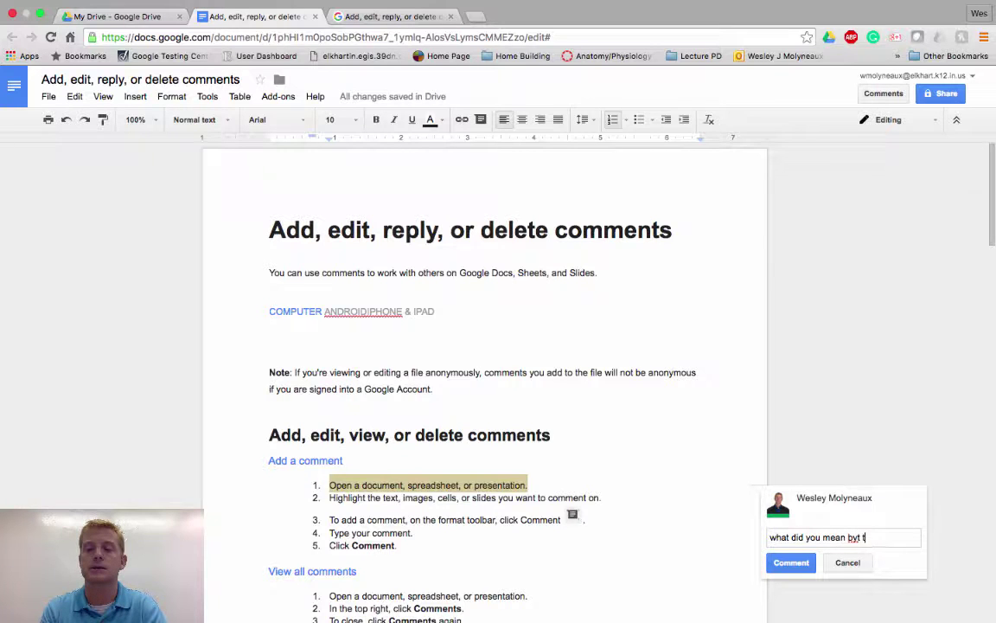
{"action": "key", "text": "BackSpace"}
{"action": "key", "text": "BackSpace"}
{"action": "key", "text": "BackSpace"}
{"action": "type", "text": "this?"}
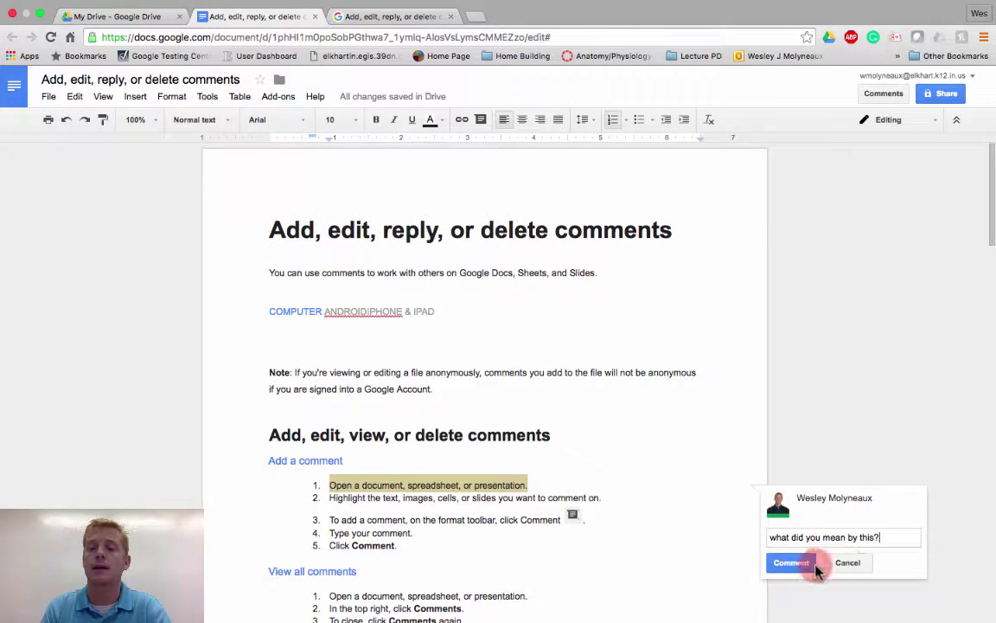
{"action": "left_click", "coordinate": [791, 562]}
{"action": "left_click", "coordinate": [551, 491]}
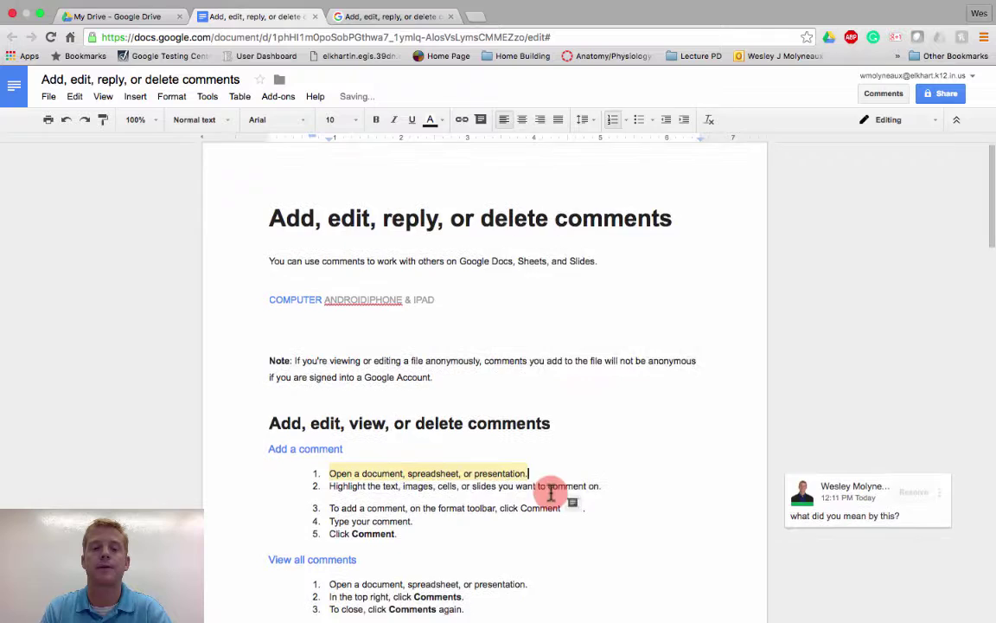
Step: Add the comment "I don't think this should be in bold" to the bold word "Comment" in instruction 5 under "Add a comment"
{"action": "scroll", "coordinate": [551, 492], "scroll_direction": "down", "scroll_amount": 1}
{"action": "left_click_drag", "start_coordinate": [398, 506], "coordinate": [352, 506]}
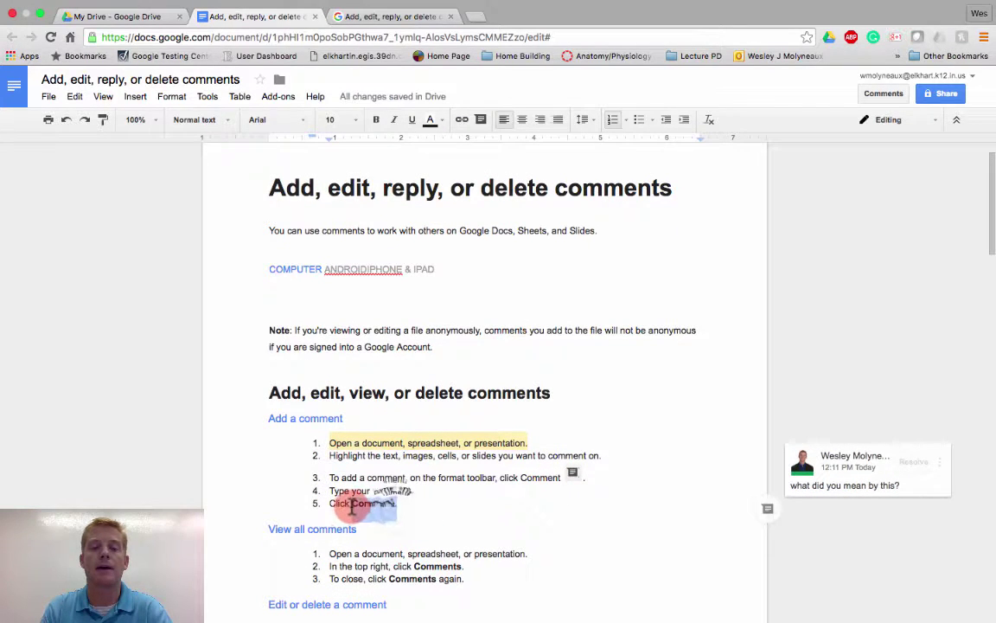
{"action": "left_click", "coordinate": [767, 509]}
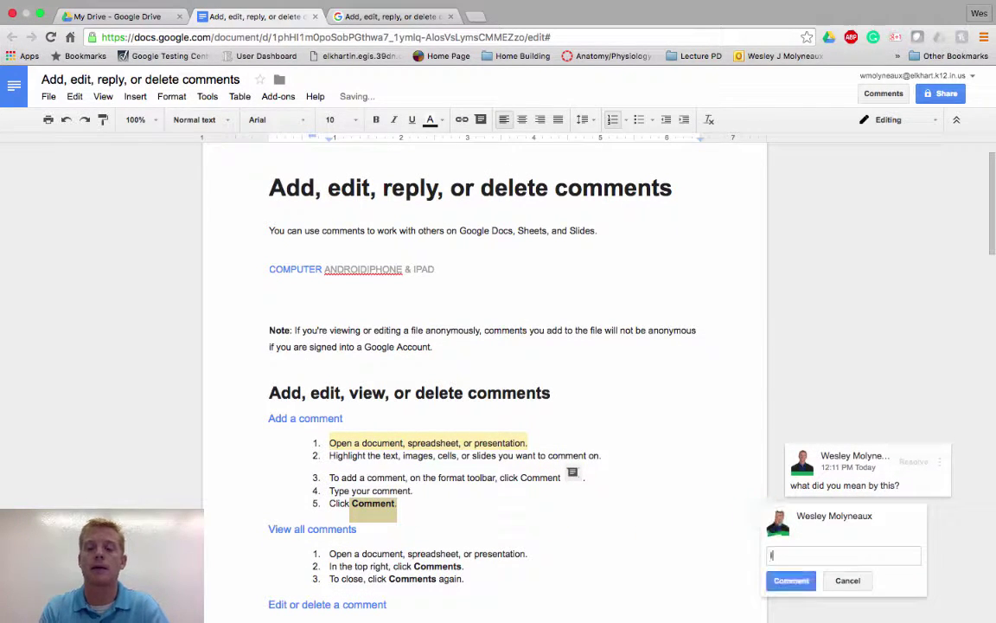
{"action": "type", "text": "I don't think this shoul"}
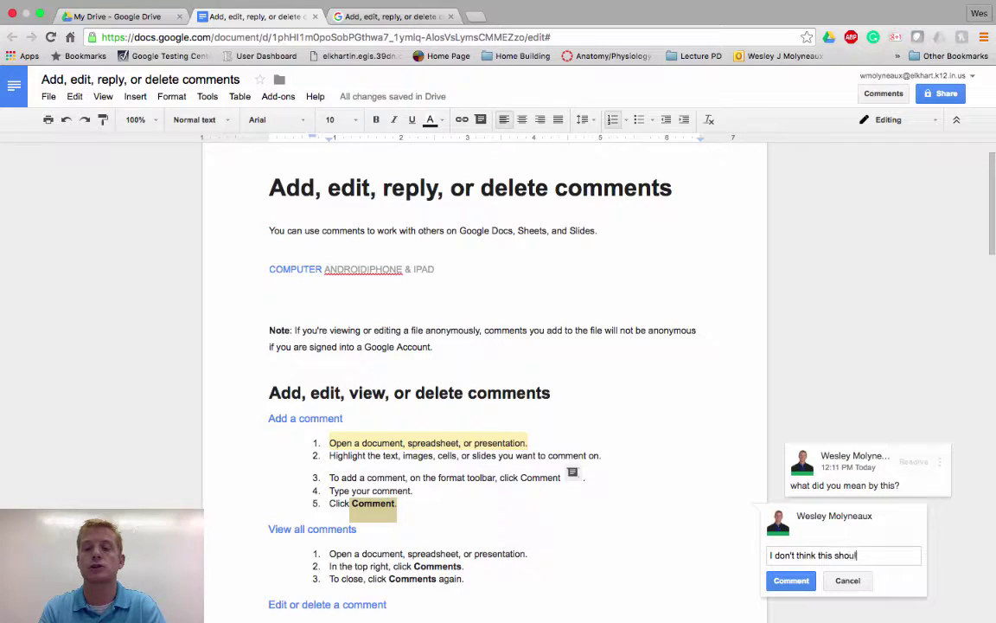
{"action": "type", "text": "d be in bold"}
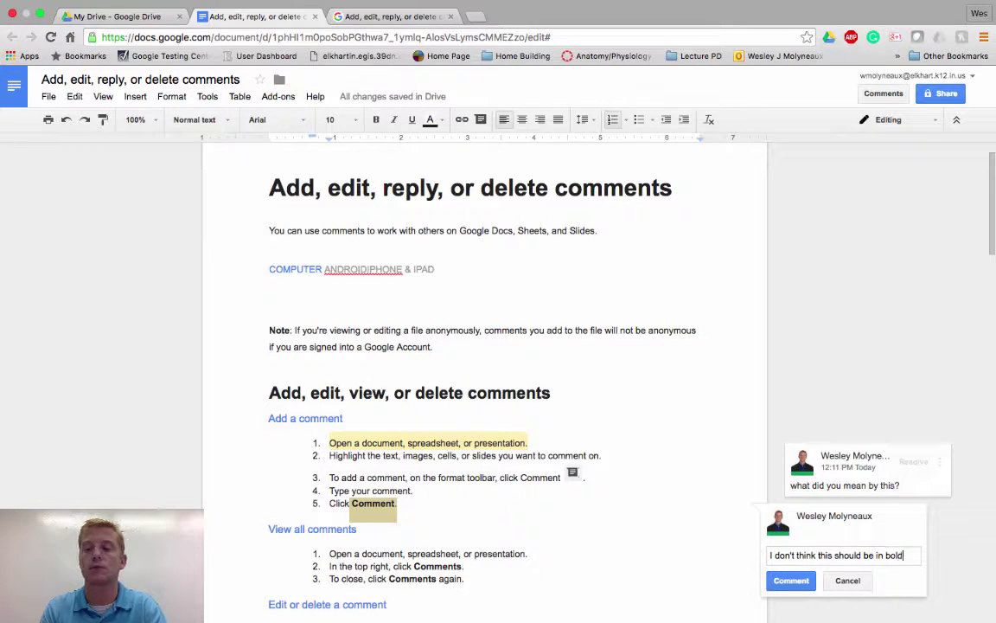
{"action": "left_click", "coordinate": [797, 584]}
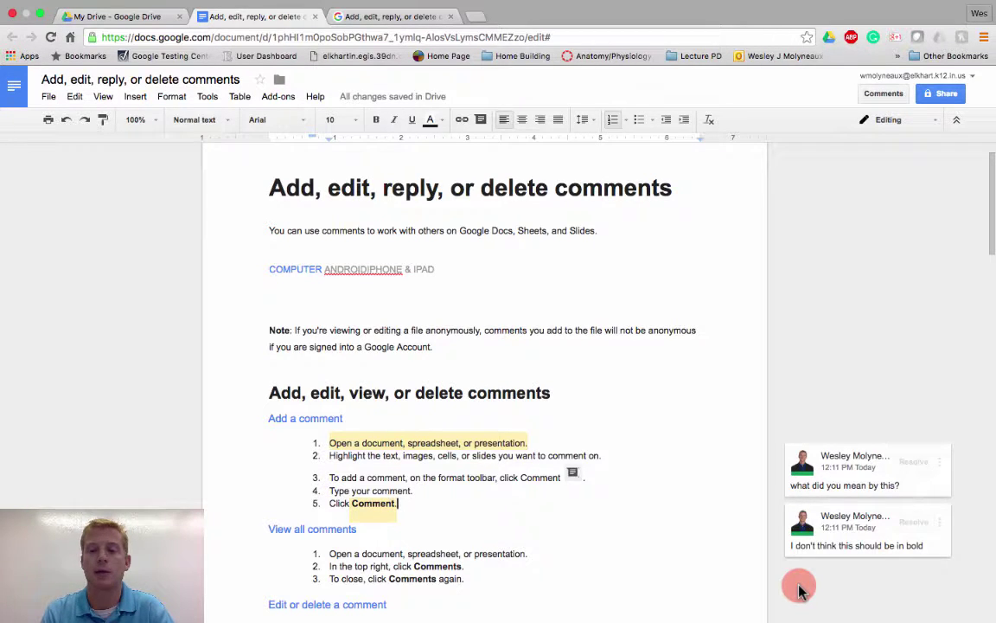
Step: View the edit and delete options of the comment "what did you mean by this?" and mark that comment as resolved
{"action": "left_click", "coordinate": [939, 462]}
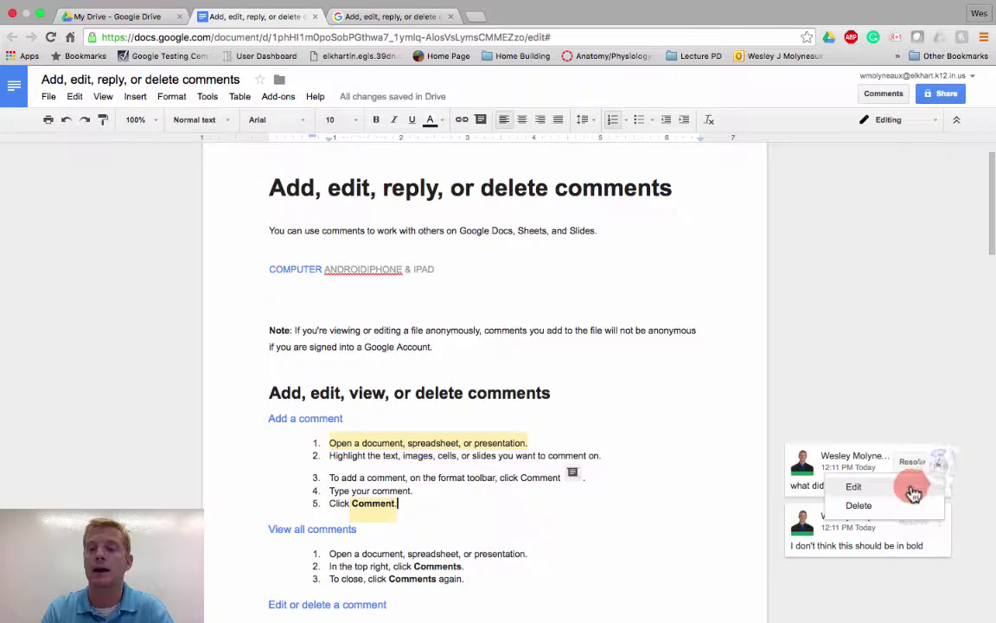
{"action": "left_click", "coordinate": [872, 474]}
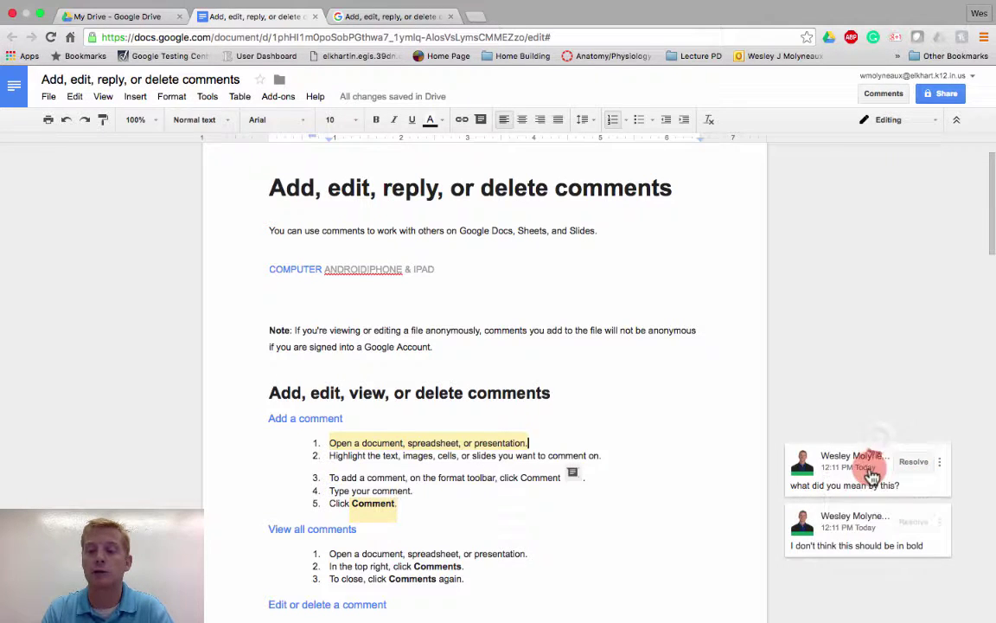
{"action": "left_click", "coordinate": [865, 489]}
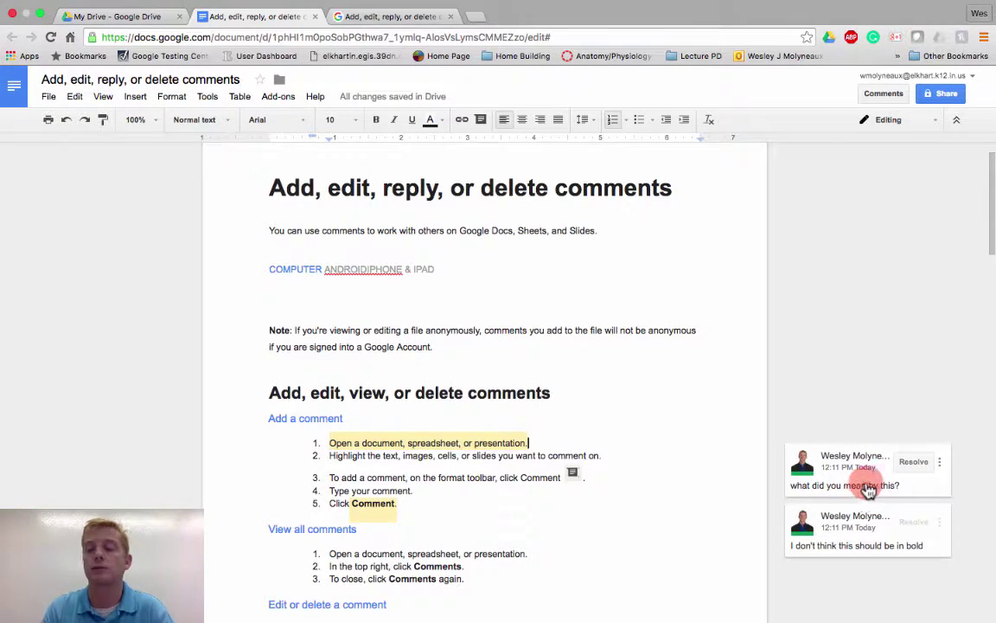
{"action": "left_click", "coordinate": [908, 467]}
Step: Re-open the resolved comment "what did you mean by this?" from the document's list of all comments and close the list
{"action": "left_click", "coordinate": [884, 93]}
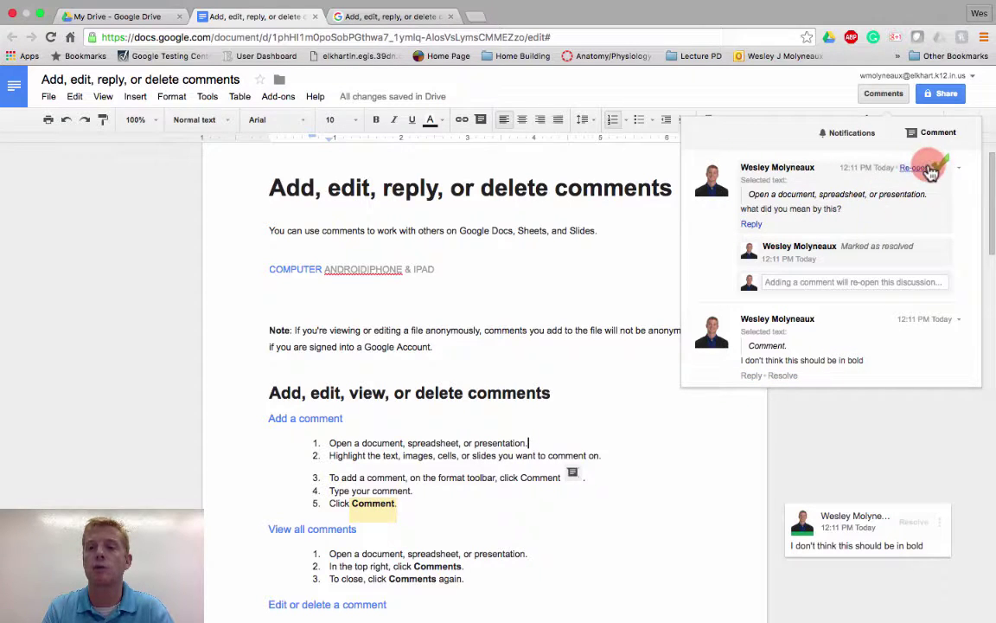
{"action": "left_click", "coordinate": [912, 168]}
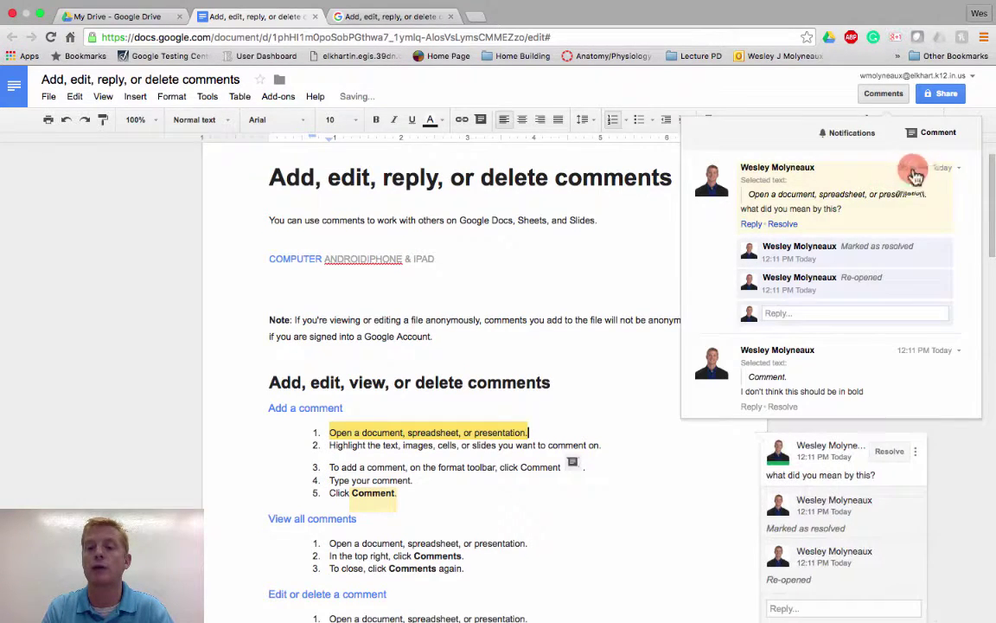
{"action": "left_click", "coordinate": [933, 538]}
Step: Start a comment on "add to the file will not be anonymous" in the Note and mention the first suggested contact with +
{"action": "scroll", "coordinate": [942, 538], "scroll_direction": "down", "scroll_amount": 2}
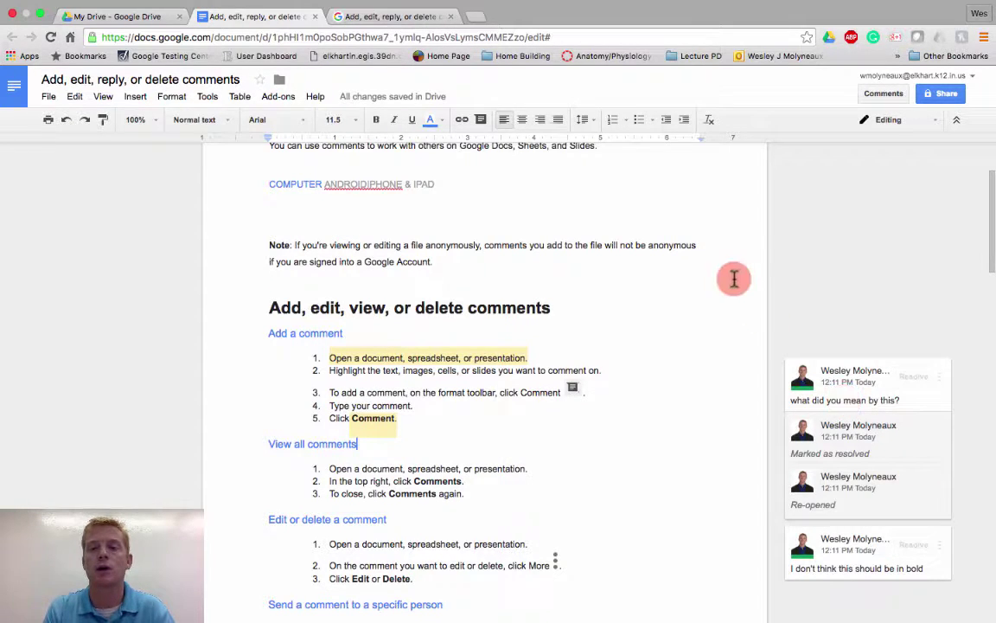
{"action": "left_click_drag", "start_coordinate": [695, 243], "coordinate": [539, 244]}
{"action": "left_click", "coordinate": [766, 251]}
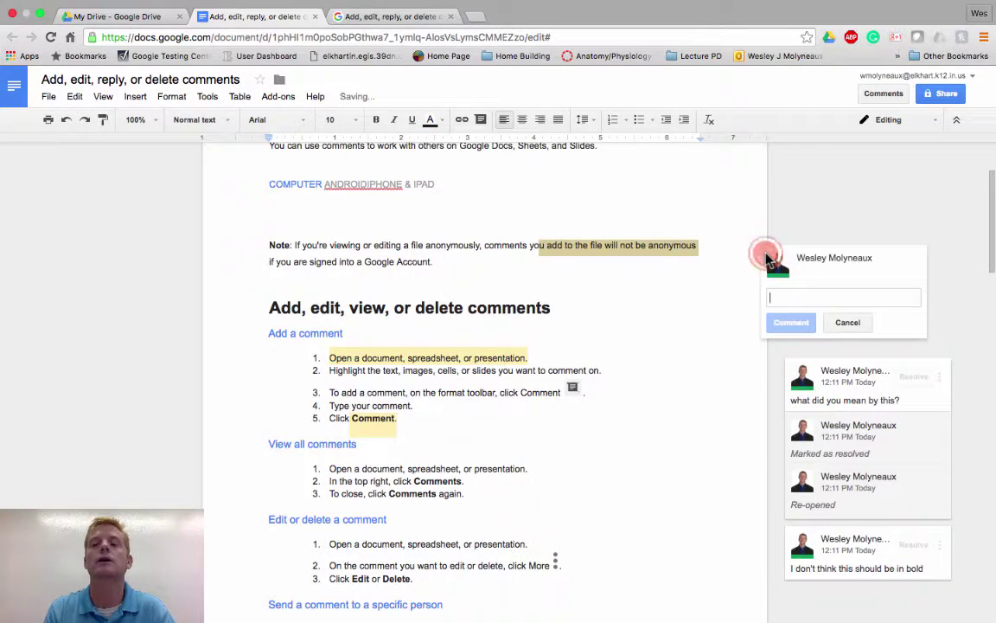
{"action": "type", "text": "+"}
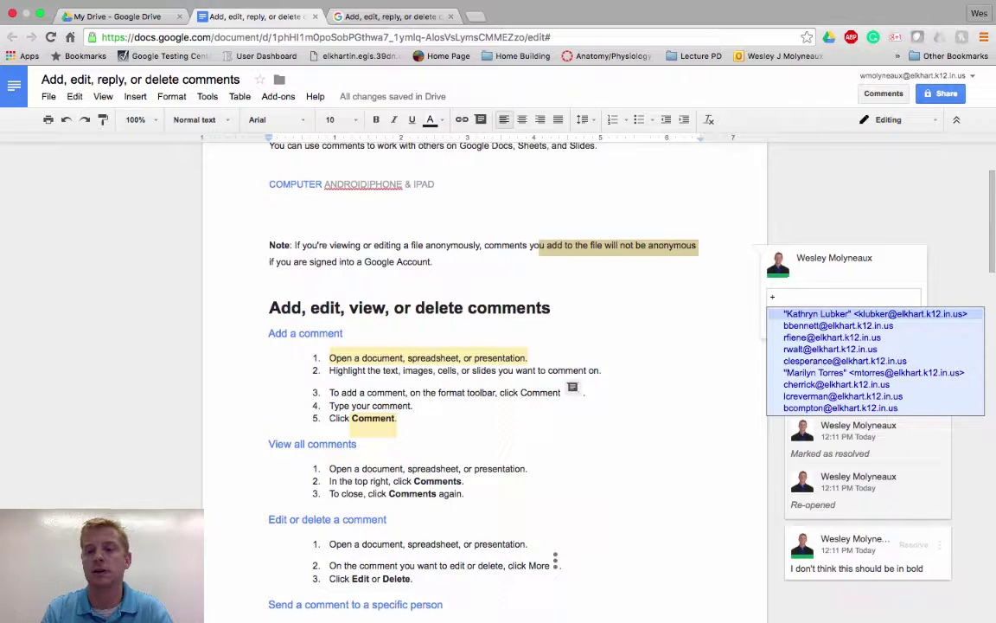
{"action": "left_click", "coordinate": [867, 313]}
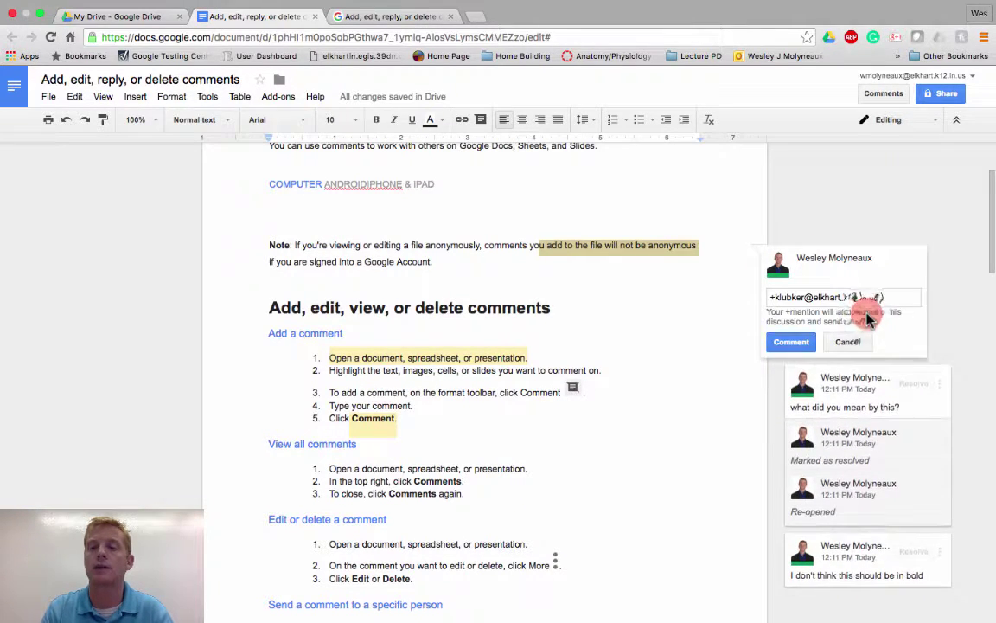
Step: Complete the mention comment with "what do you think about this spot in the document?" and post it, letting anyone at Elkhart Community Schools with the link comment
{"action": "left_click", "coordinate": [770, 294]}
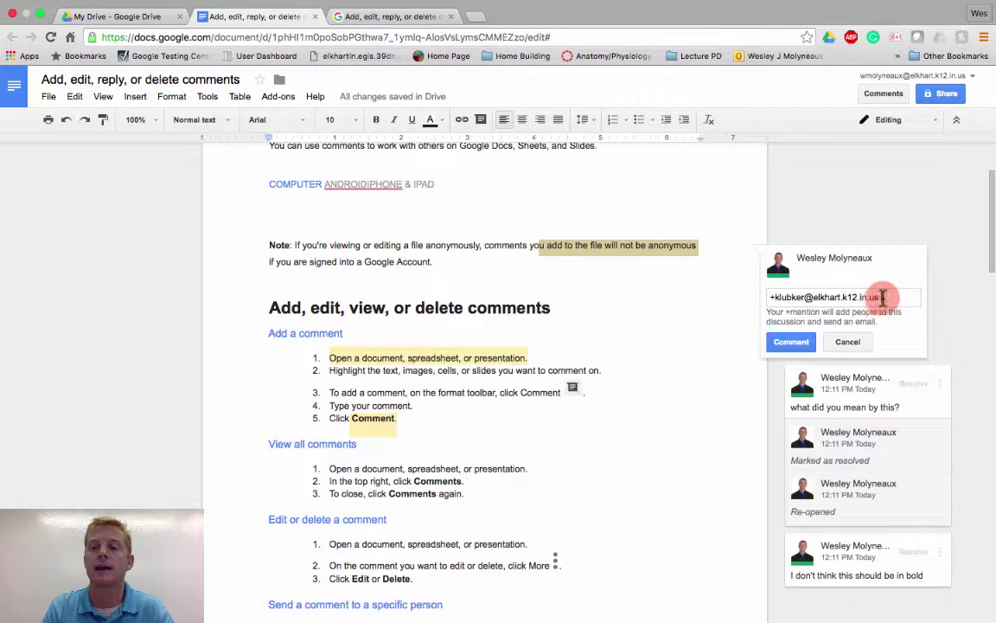
{"action": "type", "text": "what do"}
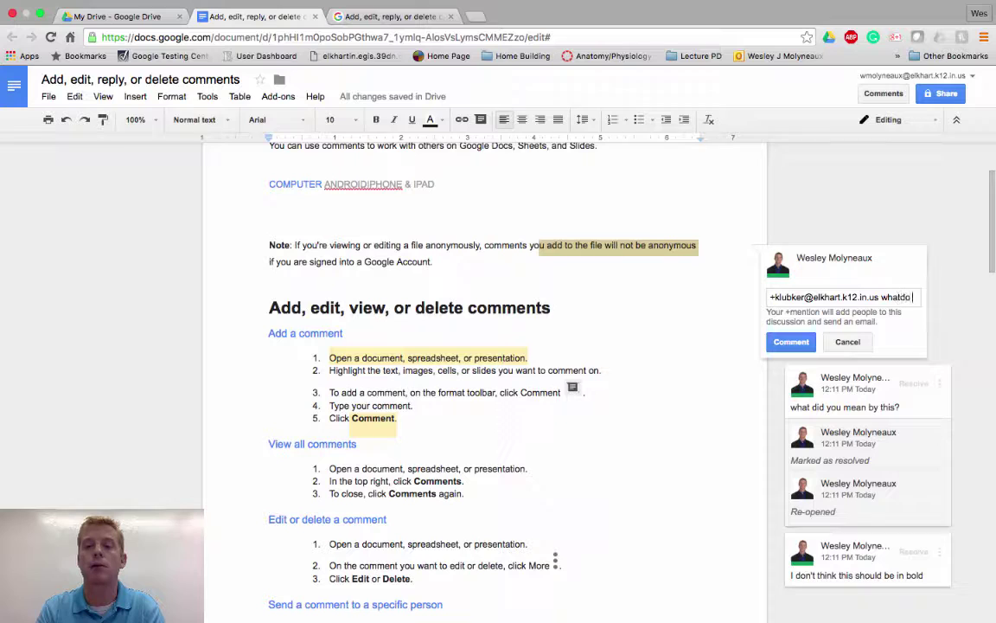
{"action": "type", "text": " you think ab"}
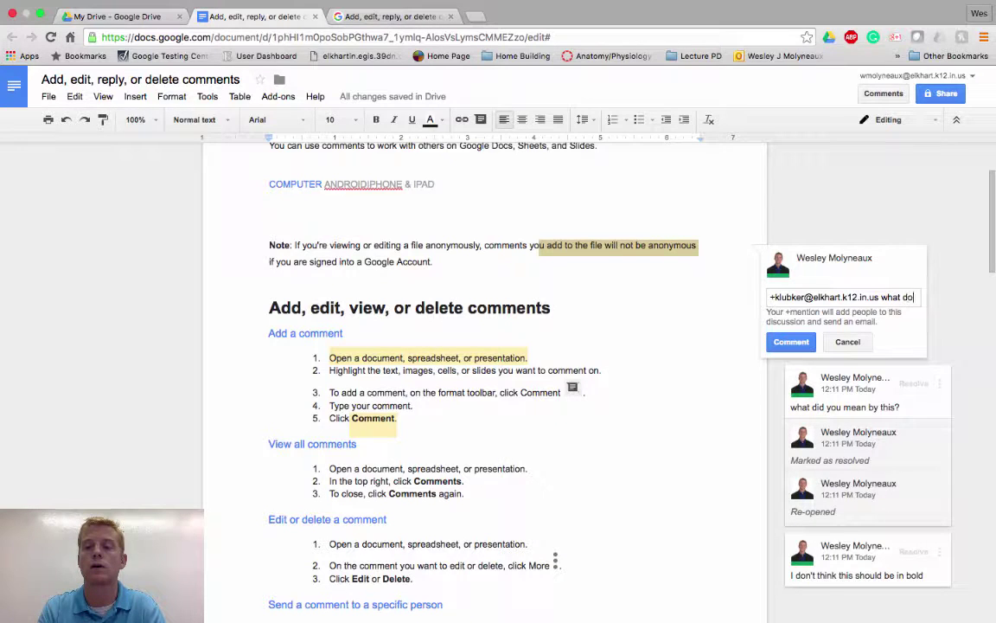
{"action": "type", "text": "out this"}
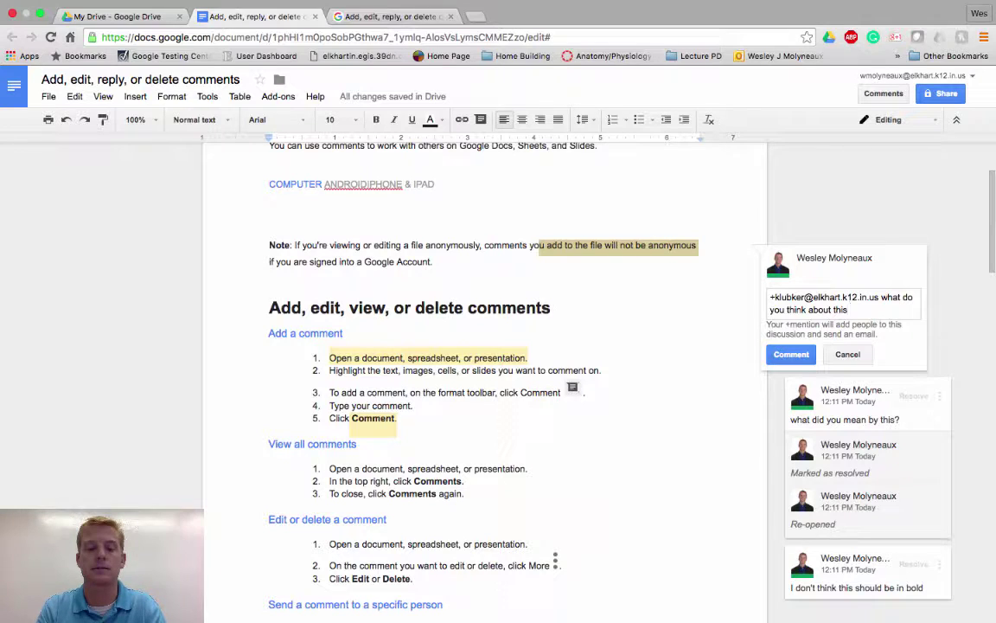
{"action": "type", "text": " spot in the doc"}
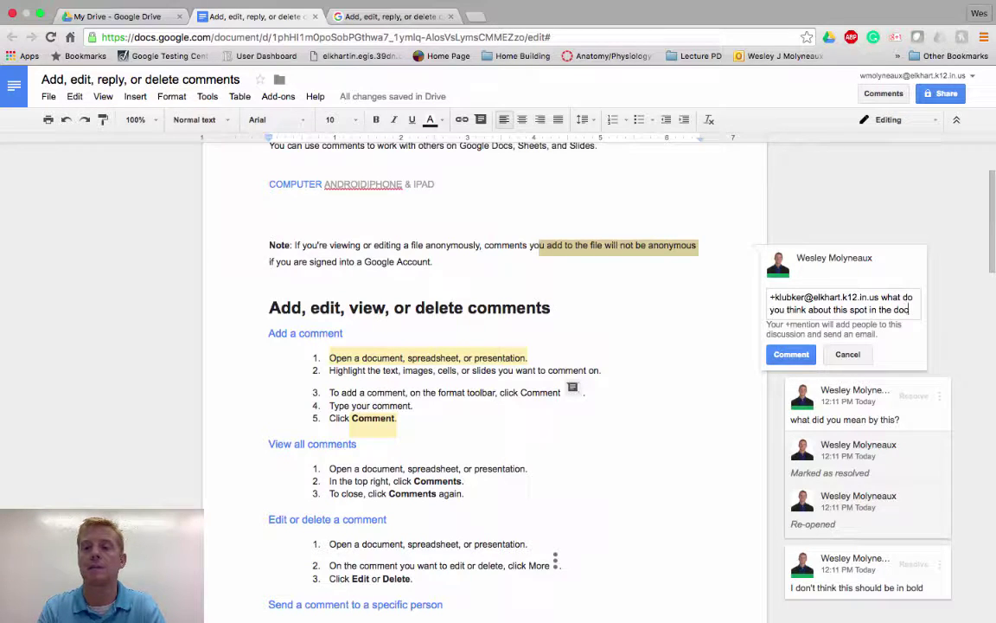
{"action": "type", "text": "umet"}
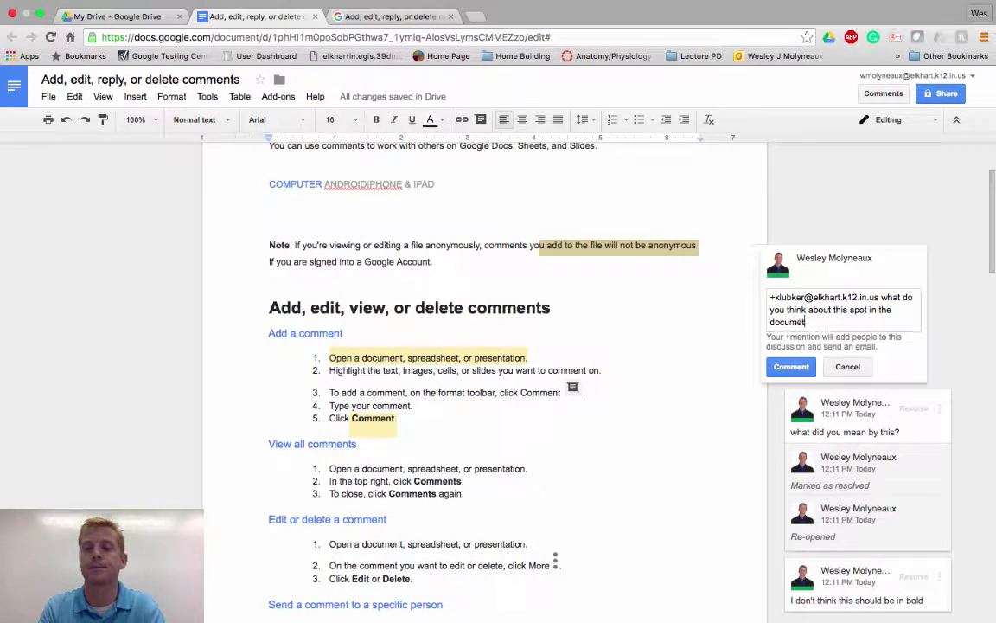
{"action": "key", "text": "BackSpace"}
{"action": "type", "text": "nt?"}
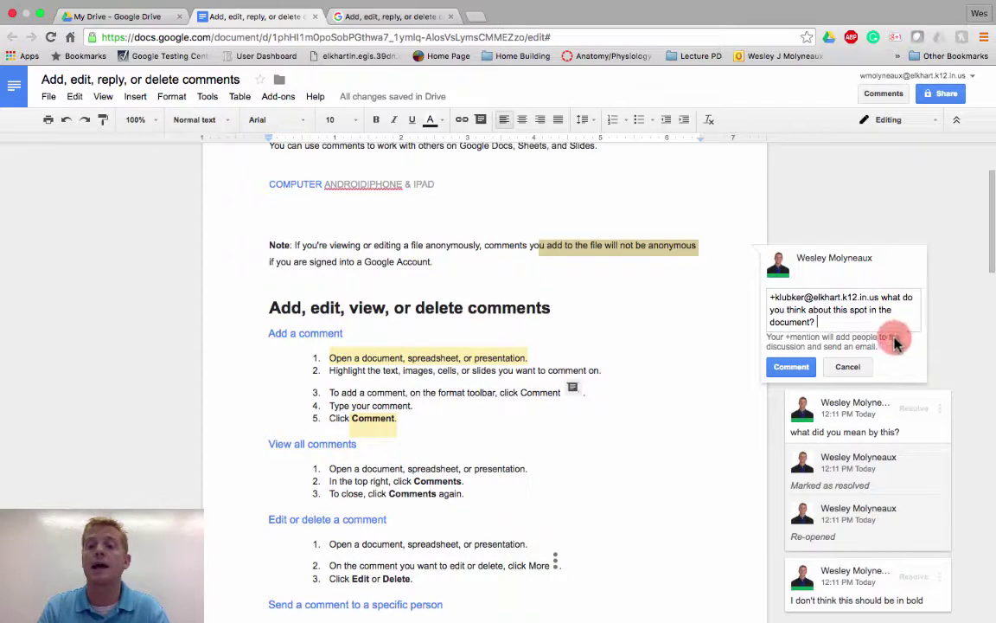
{"action": "left_click", "coordinate": [811, 365]}
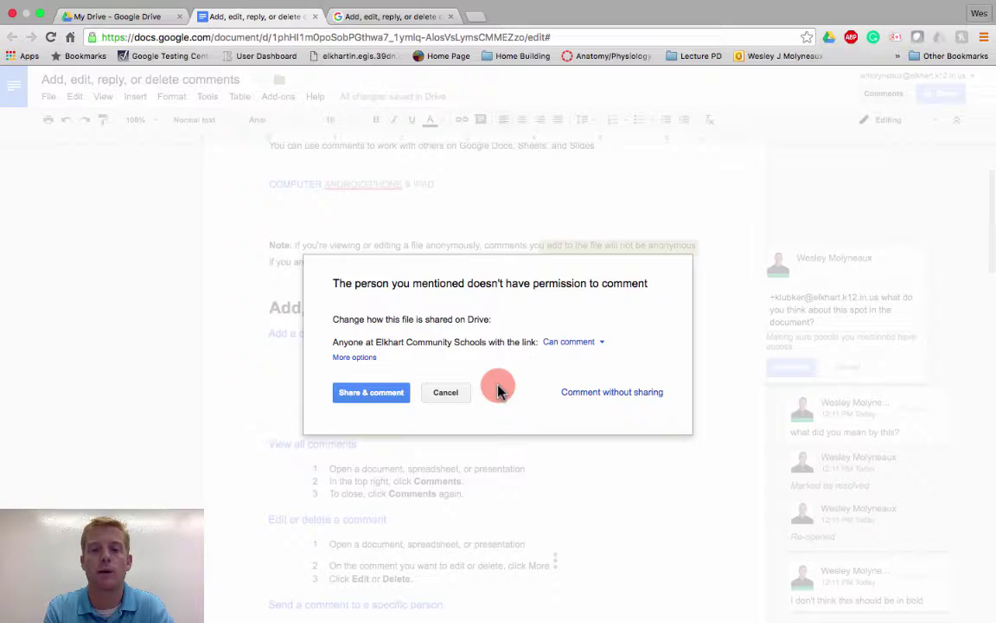
{"action": "left_click", "coordinate": [348, 393]}
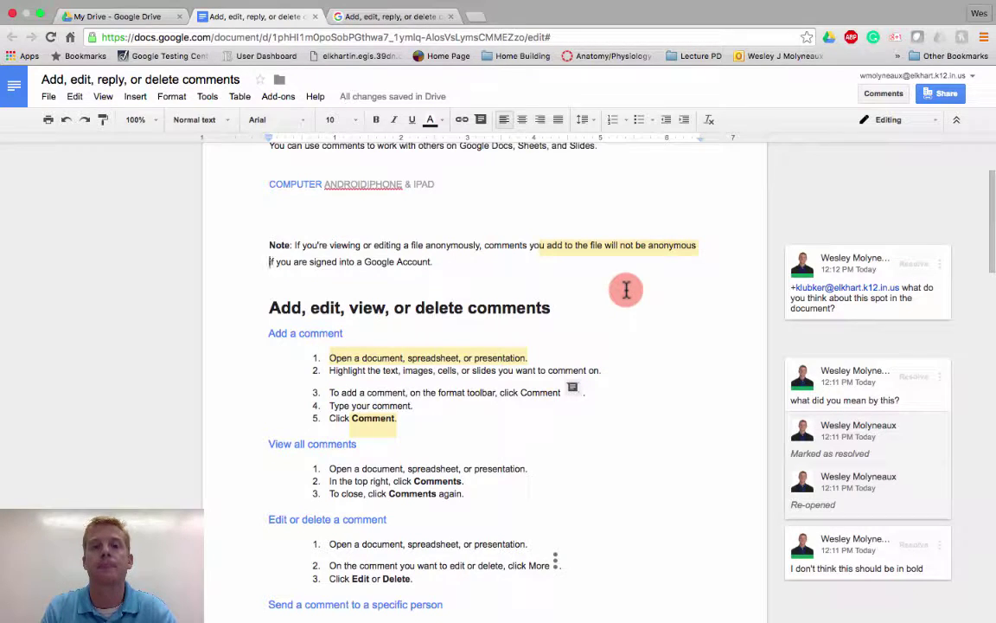
{"action": "scroll", "coordinate": [627, 290], "scroll_direction": "up", "scroll_amount": 1}
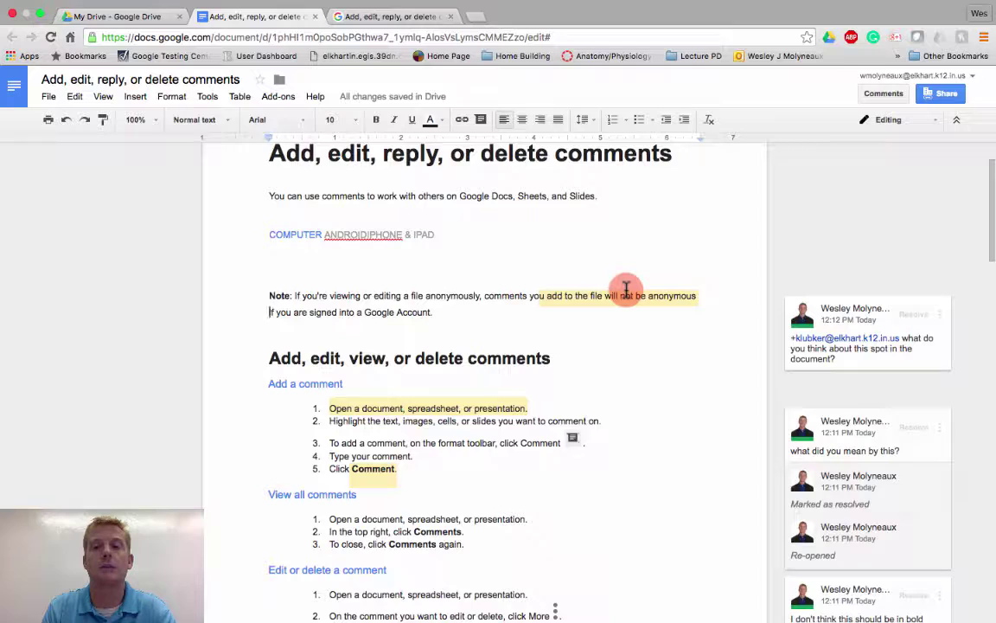
{"action": "scroll", "coordinate": [626, 290], "scroll_direction": "down", "scroll_amount": 2}
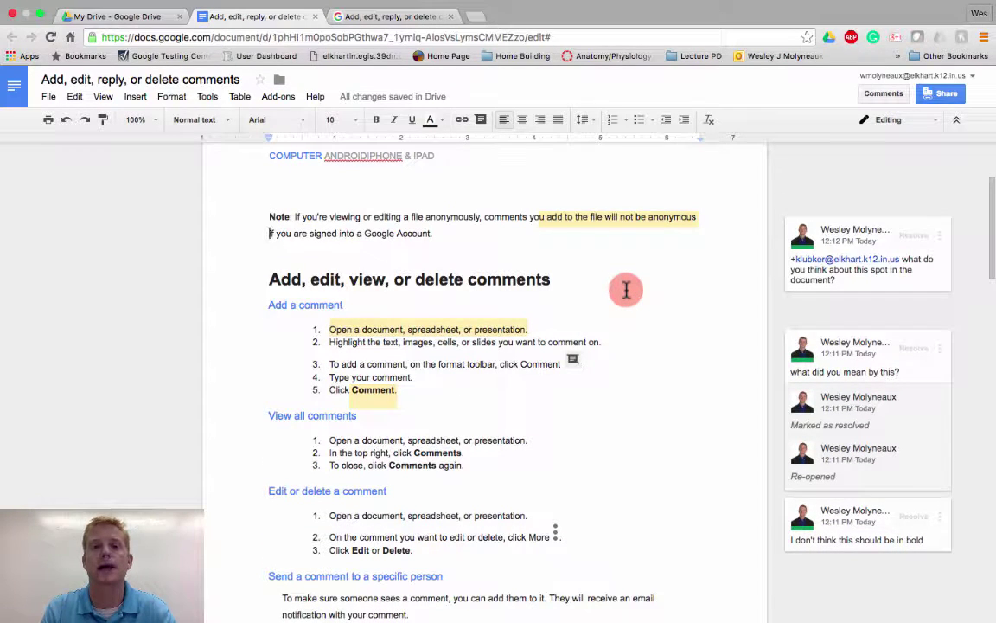